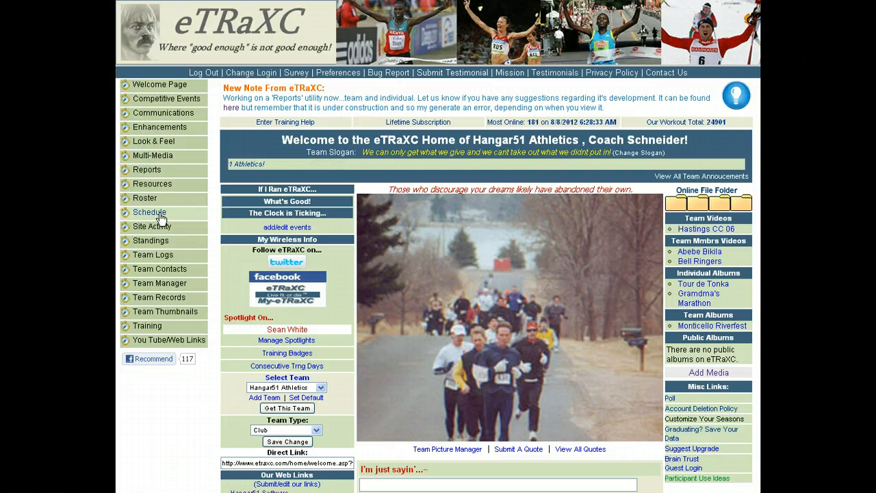
- Add a CC Meet event named Another Test CC Meet, dated 9/6/2012, to the team schedule
{"action": "left_click", "coordinate": [157, 214]}
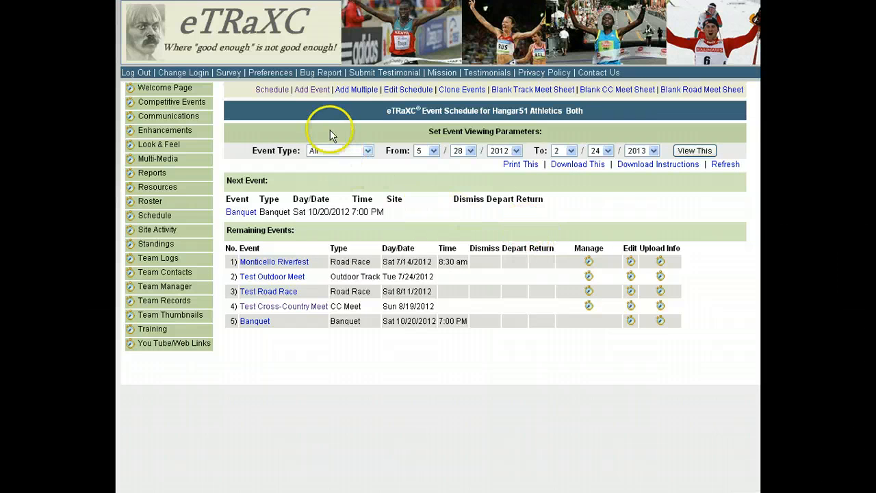
{"action": "left_click", "coordinate": [312, 90]}
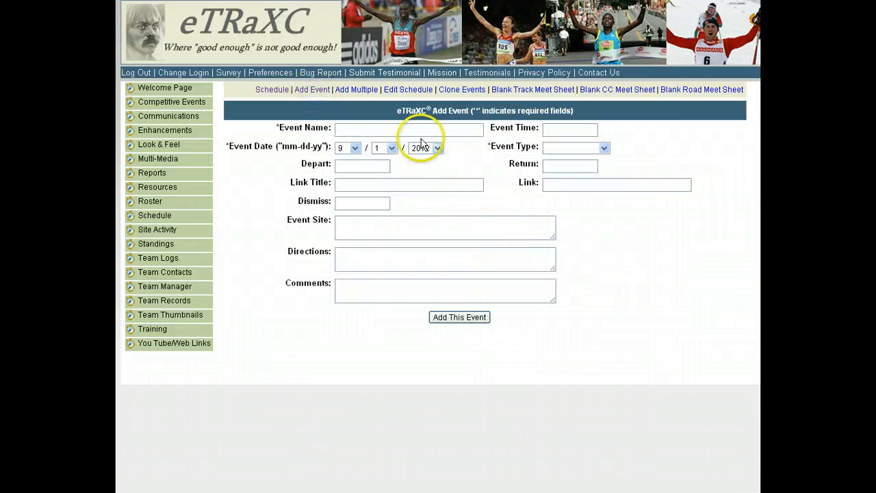
{"action": "left_click", "coordinate": [418, 130]}
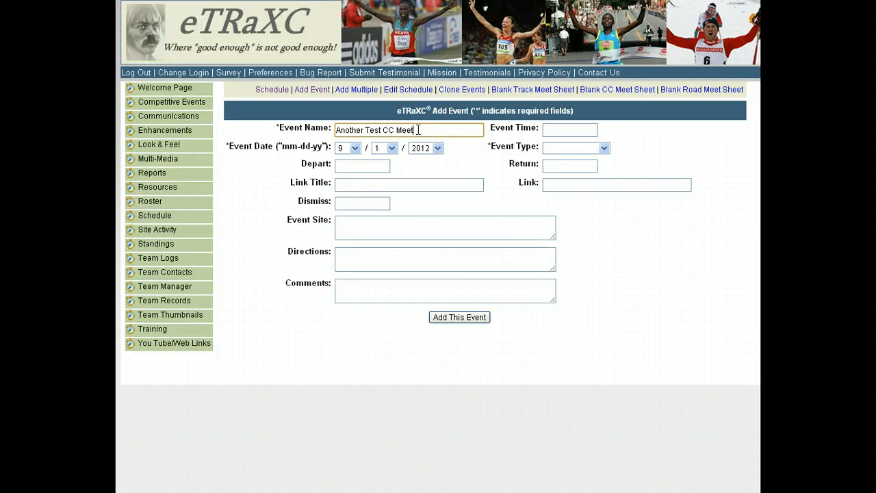
{"action": "left_click", "coordinate": [392, 148]}
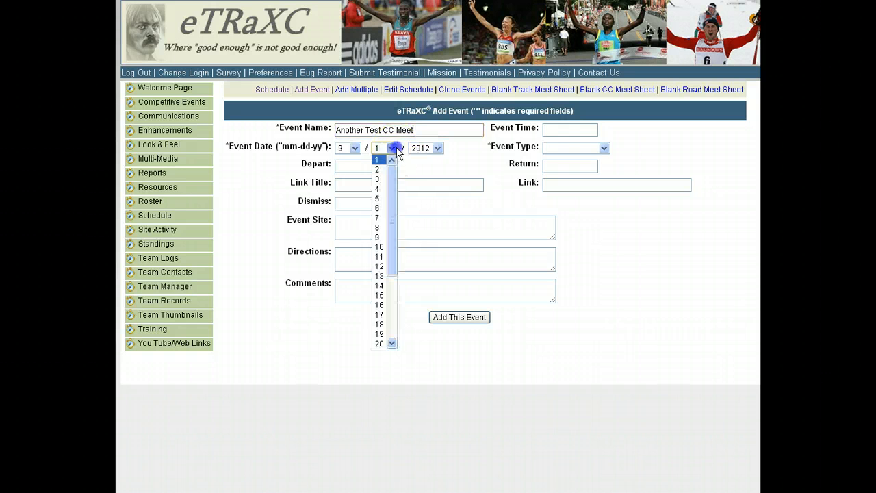
{"action": "left_click", "coordinate": [383, 208]}
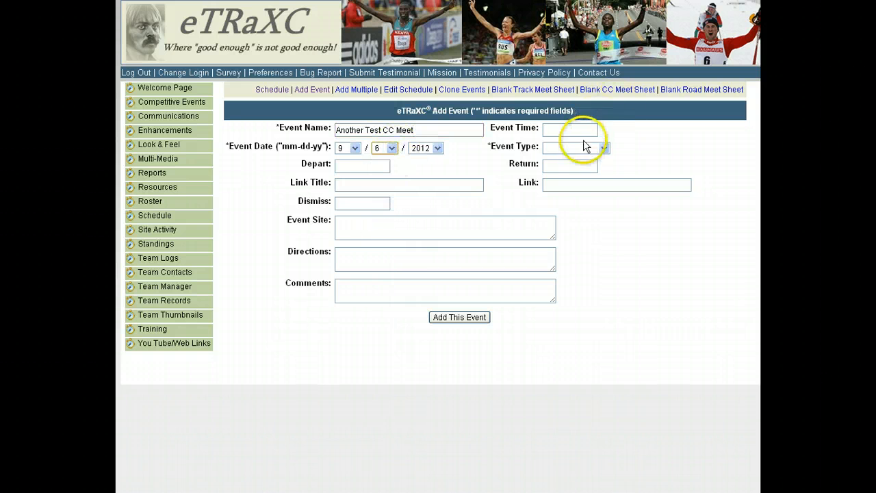
{"action": "left_click", "coordinate": [603, 147]}
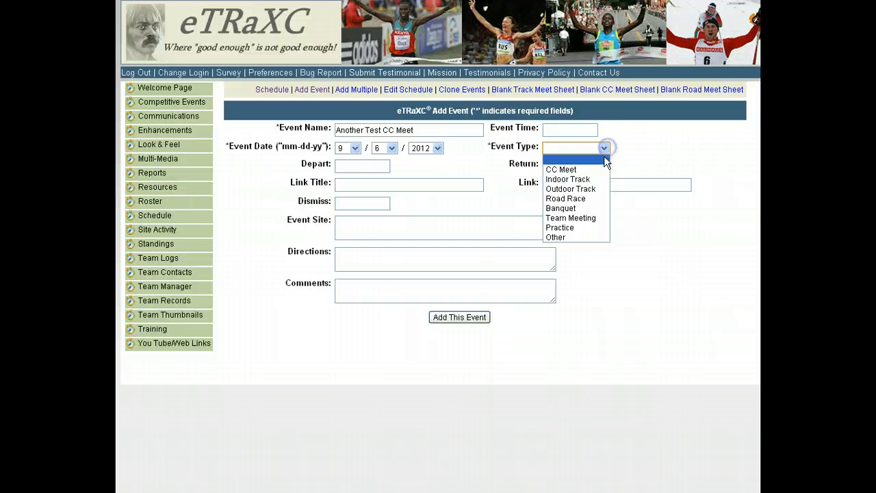
{"action": "left_click", "coordinate": [580, 170]}
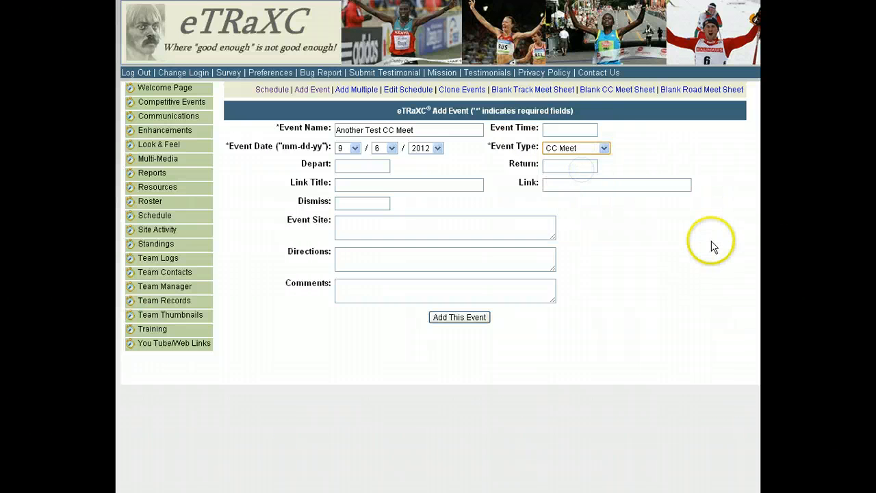
{"action": "left_click", "coordinate": [472, 317]}
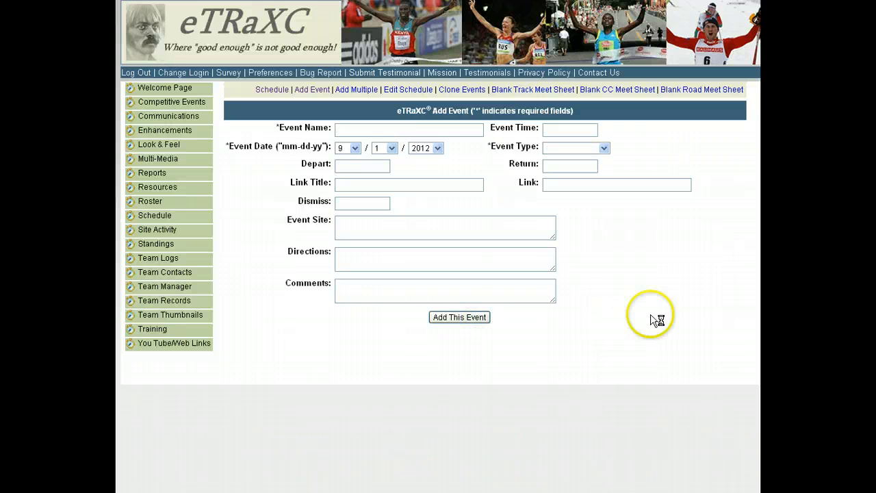
- Review the edit form and event details of Another Test CC Meet from the refreshed event schedule
{"action": "left_click", "coordinate": [156, 216]}
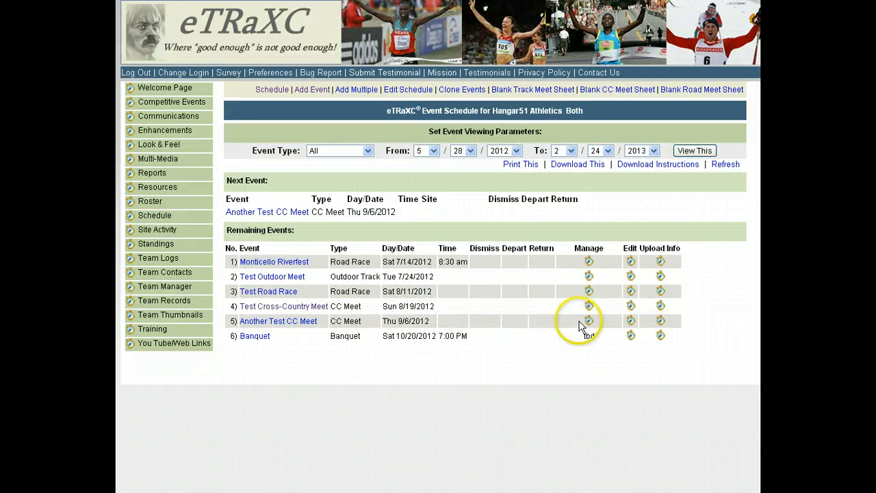
{"action": "left_click", "coordinate": [631, 320]}
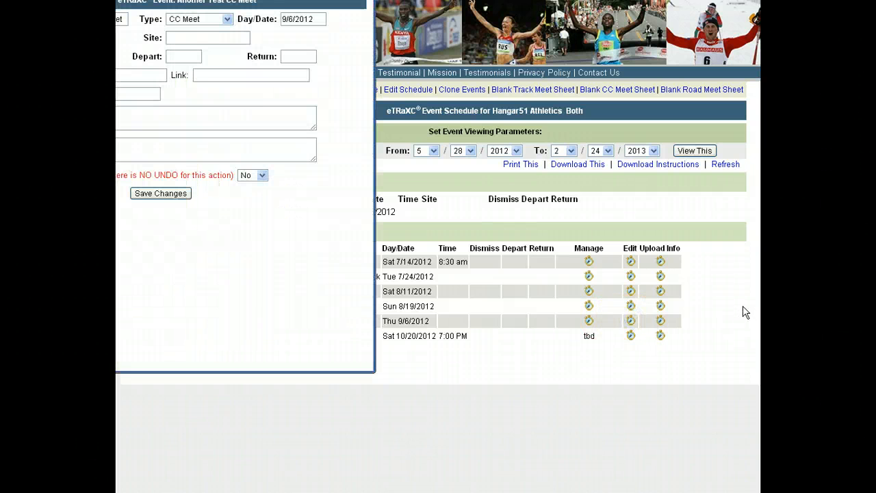
{"action": "left_click_drag", "start_coordinate": [262, 44], "coordinate": [333, 18]}
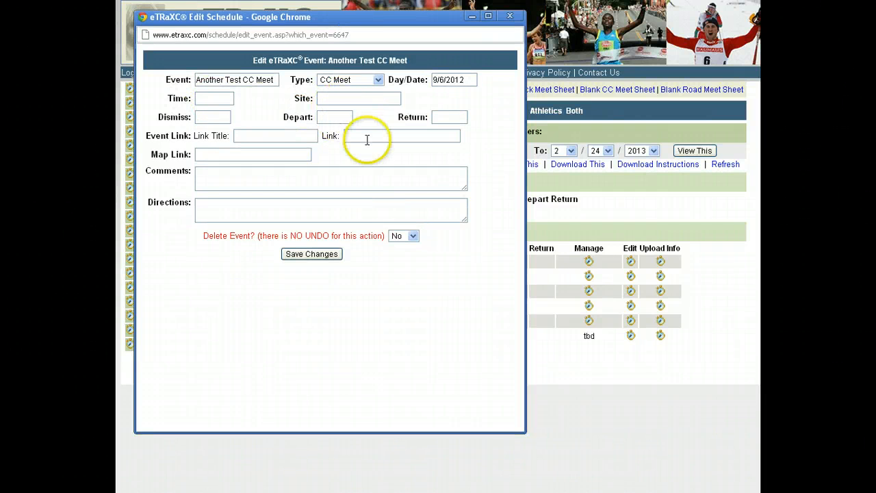
{"action": "left_click", "coordinate": [509, 16]}
{"action": "left_click", "coordinate": [726, 166]}
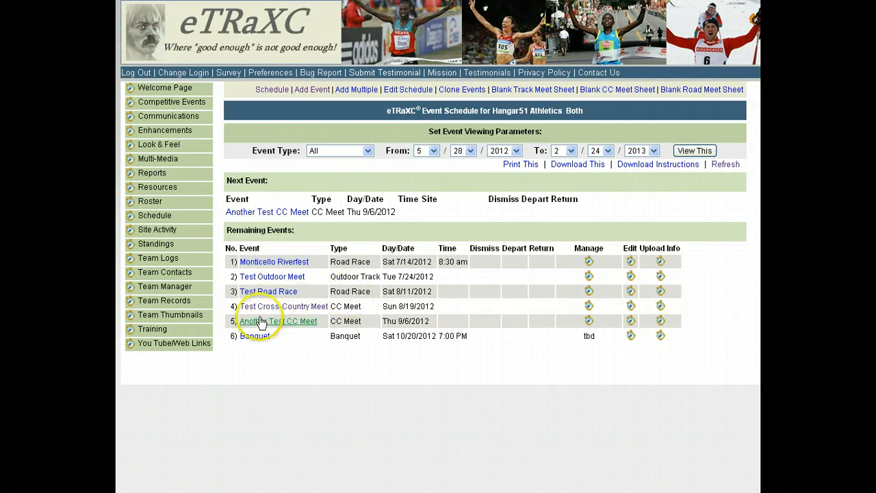
{"action": "left_click", "coordinate": [280, 326]}
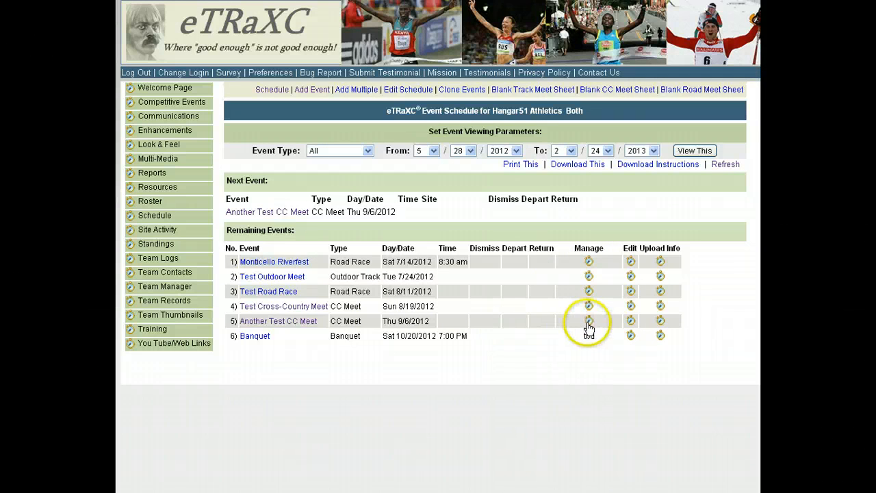
- Open the management meet sheet for Another Test CC Meet and check its list of assignable races
{"action": "left_click", "coordinate": [588, 323]}
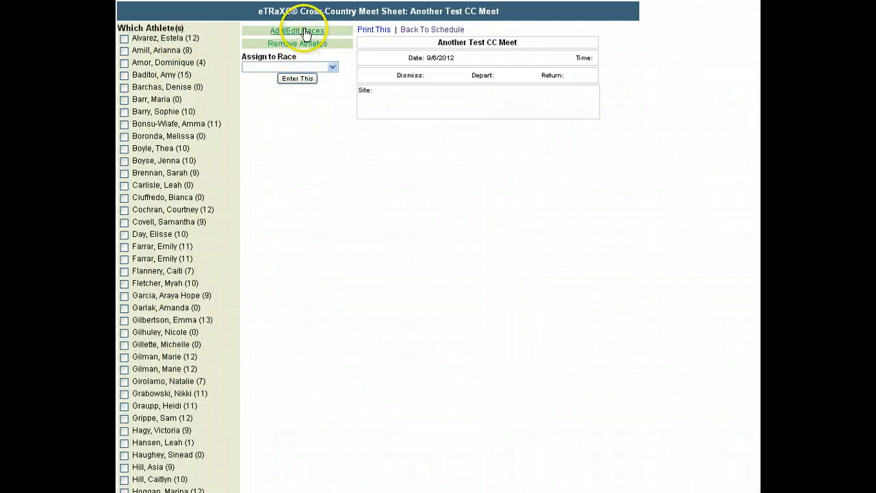
{"action": "left_click", "coordinate": [333, 66]}
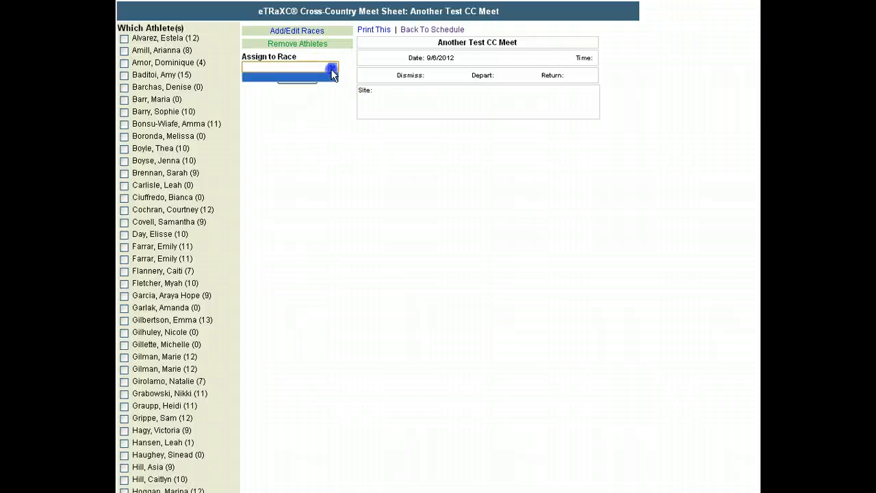
{"action": "left_click", "coordinate": [329, 167]}
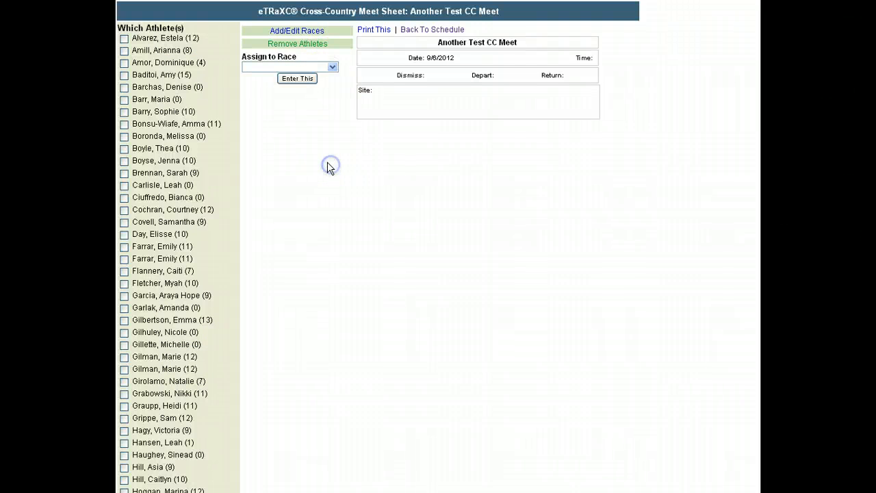
- Add a male VA 5000m Run race at 3:30 PM to the meet and return to the meet sheet
{"action": "left_click", "coordinate": [308, 34]}
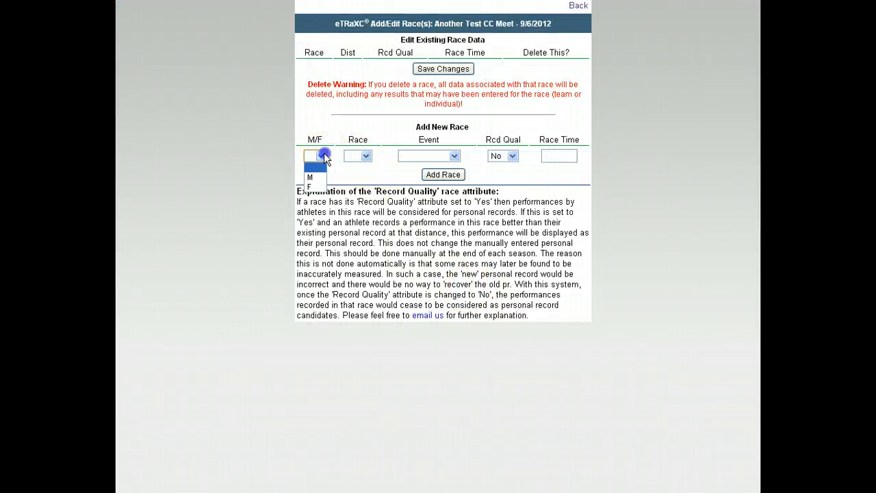
{"action": "left_click", "coordinate": [311, 177]}
{"action": "left_click", "coordinate": [367, 157]}
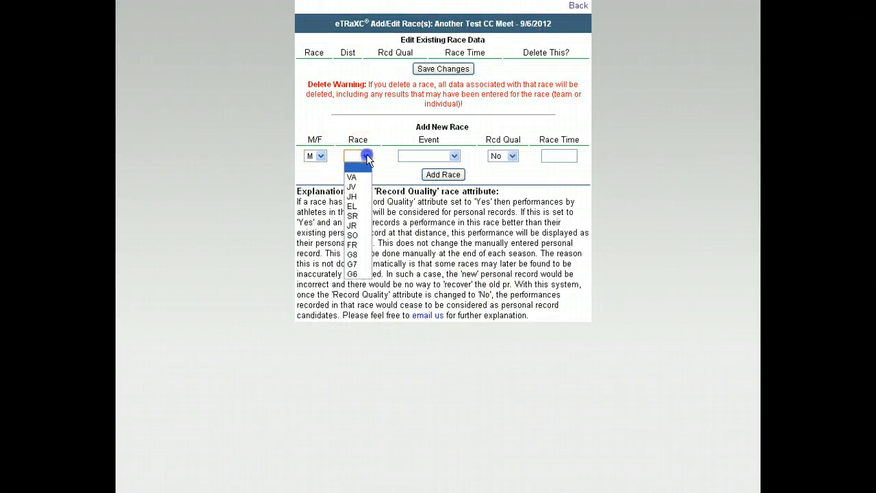
{"action": "left_click", "coordinate": [361, 178]}
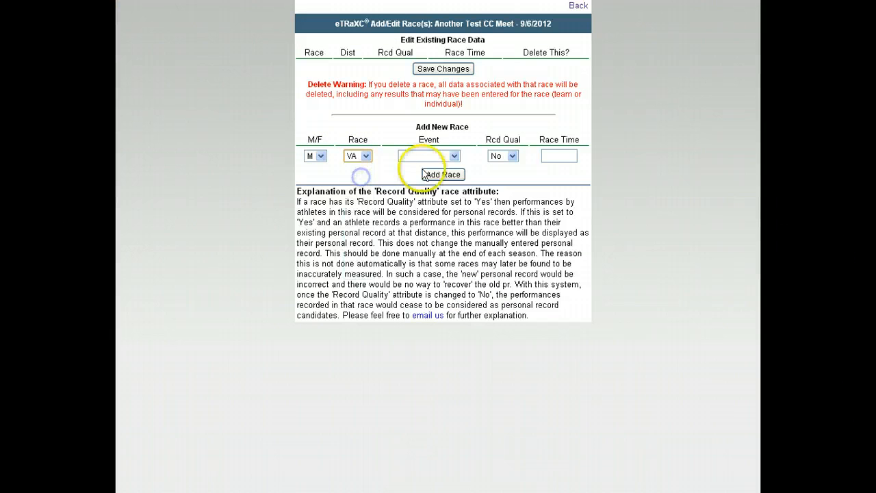
{"action": "left_click", "coordinate": [458, 156]}
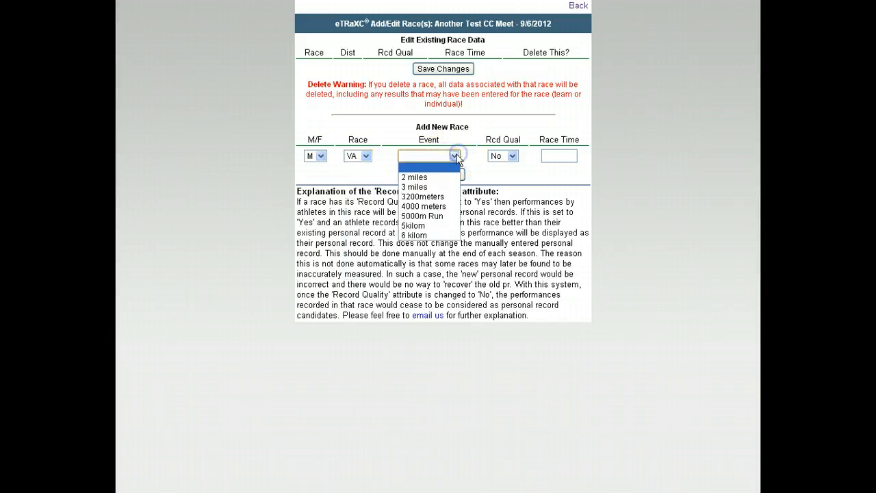
{"action": "left_click", "coordinate": [448, 215]}
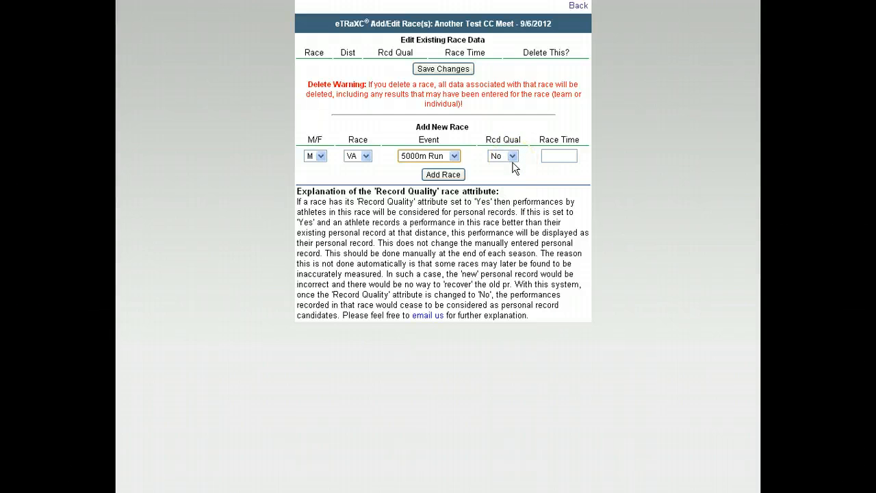
{"action": "left_click", "coordinate": [560, 157]}
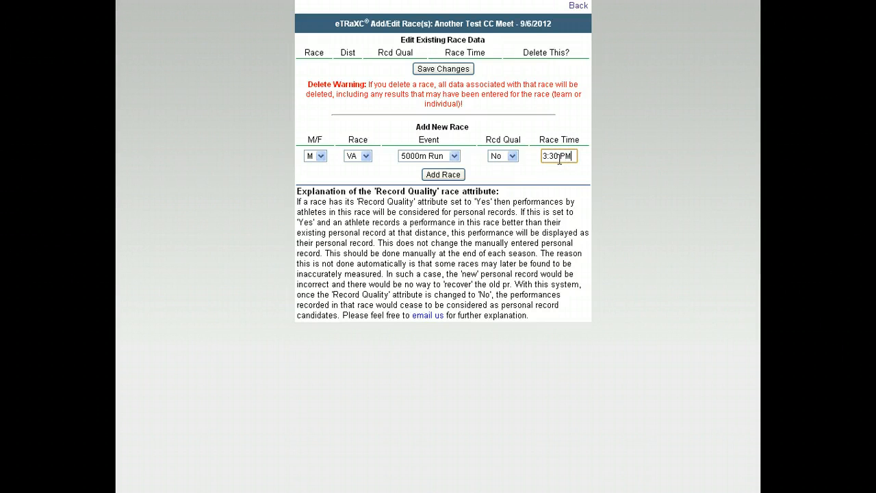
{"action": "type", "text": "3:30 PM"}
{"action": "left_click", "coordinate": [445, 174]}
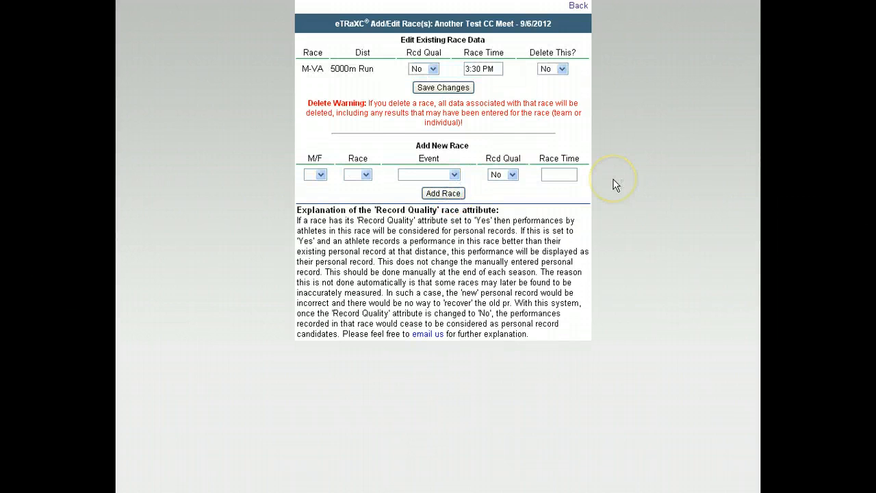
{"action": "left_click", "coordinate": [579, 6]}
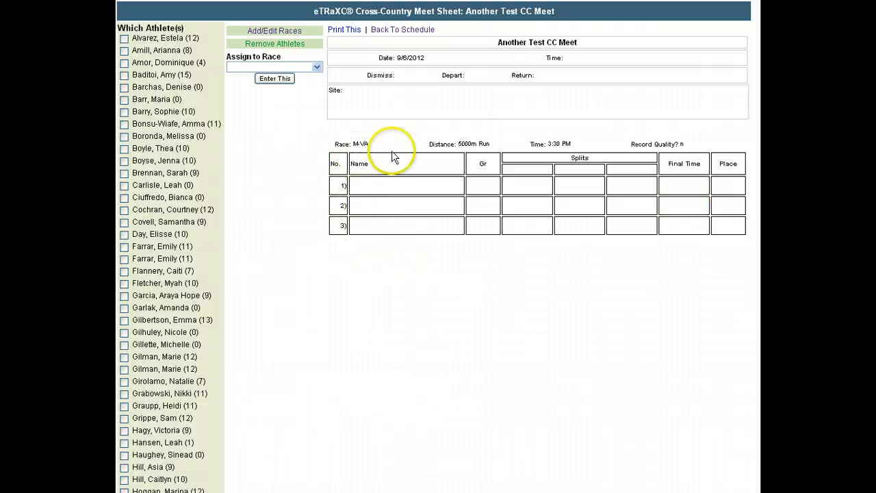
- Assign one grade 12 athlete from the athlete list to the M-VA (5000m Run) race
{"action": "left_click", "coordinate": [317, 68]}
{"action": "left_click", "coordinate": [299, 140]}
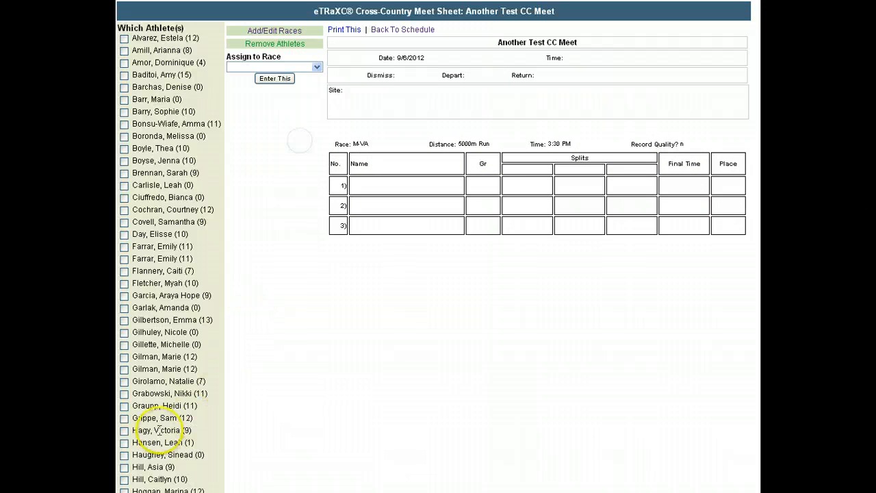
{"action": "left_click", "coordinate": [124, 419]}
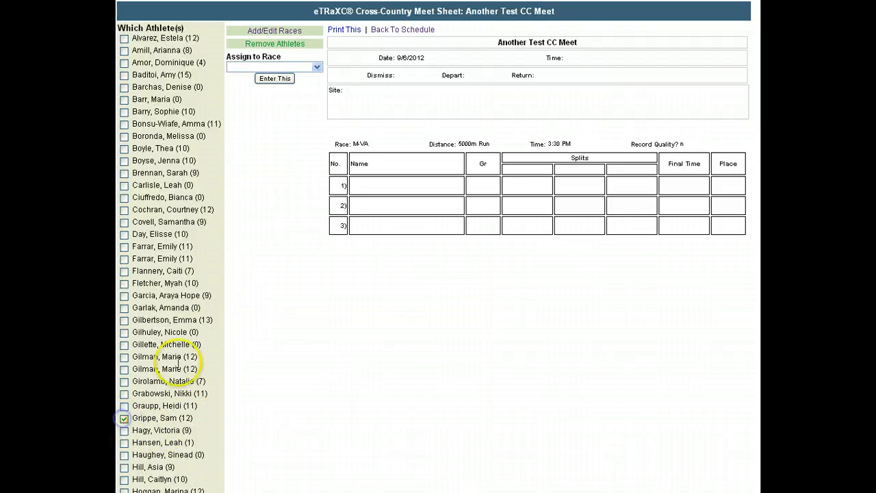
{"action": "left_click", "coordinate": [316, 68]}
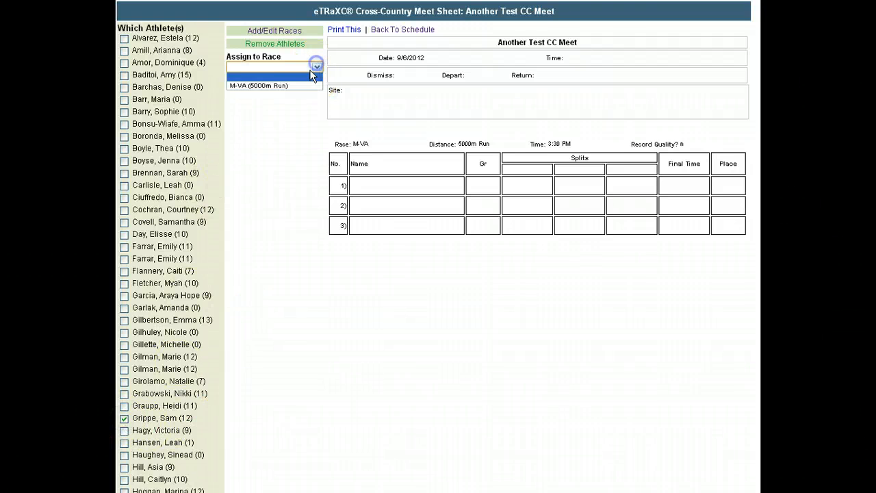
{"action": "left_click", "coordinate": [273, 85]}
{"action": "left_click", "coordinate": [274, 78]}
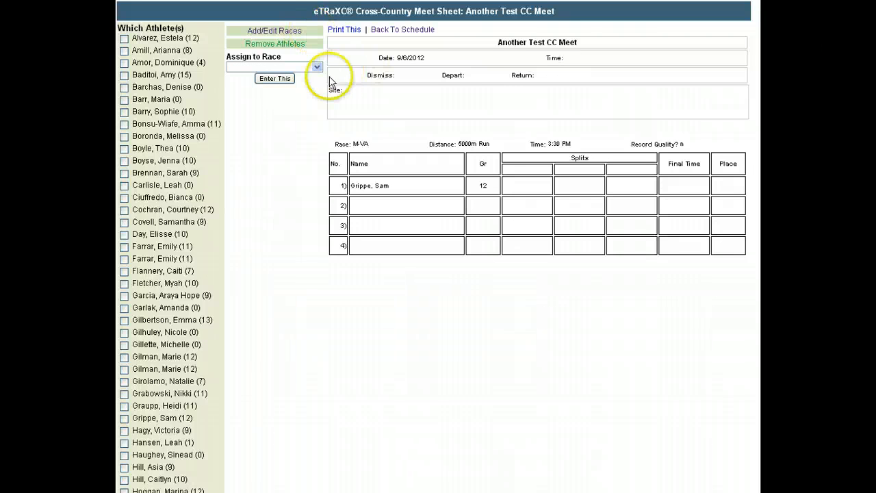
- Remove the assigned grade 12 athlete from the M-VA race and return to the meet sheet
{"action": "left_click", "coordinate": [286, 46]}
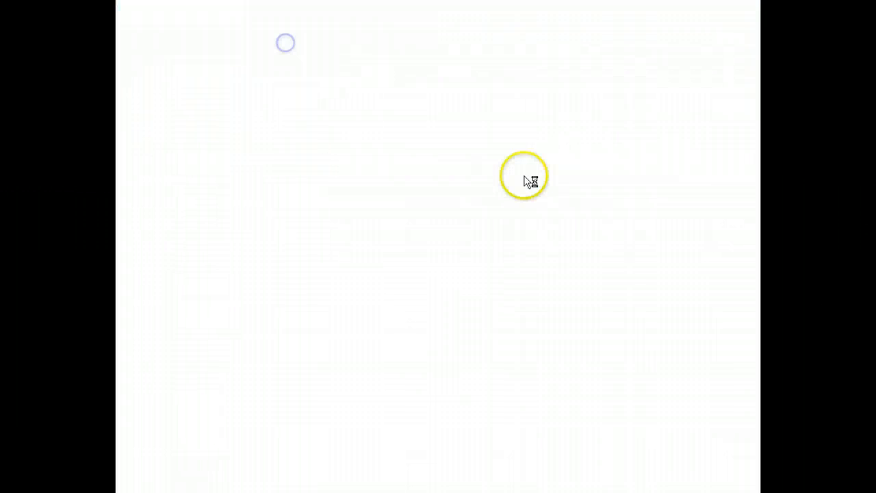
{"action": "left_click", "coordinate": [552, 54]}
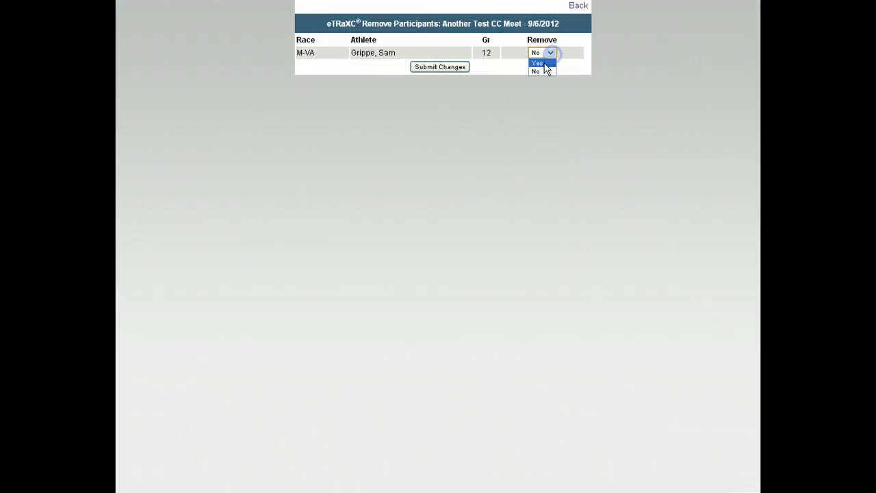
{"action": "left_click", "coordinate": [538, 69]}
{"action": "left_click", "coordinate": [443, 67]}
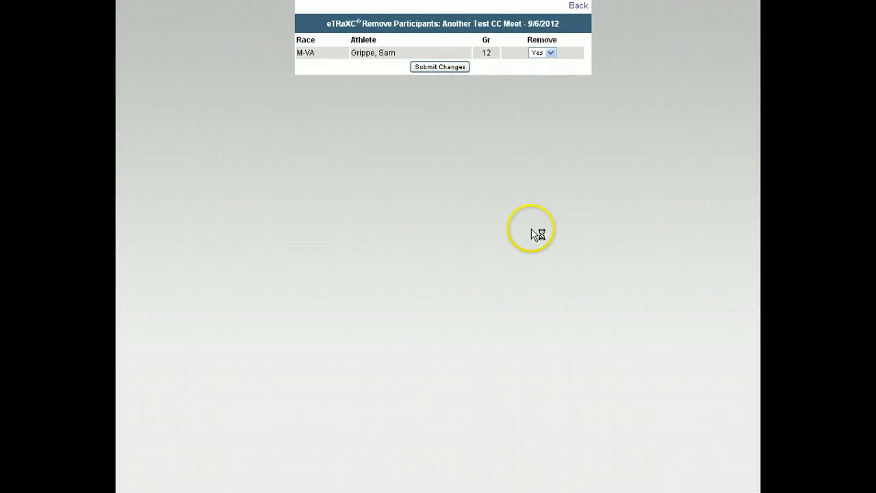
{"action": "left_click", "coordinate": [576, 6]}
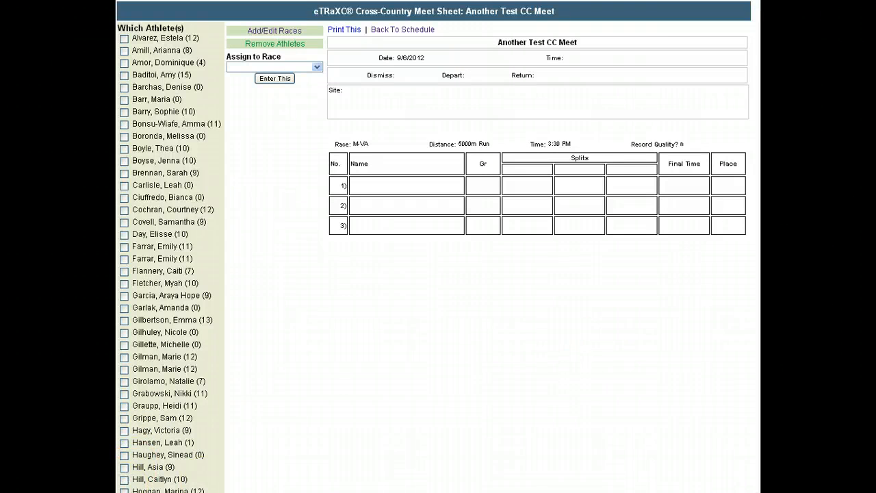
- Assign one grade 10 athlete from the athlete list to the M-VA (5000m Run) race and return to the schedule
{"action": "scroll", "coordinate": [438, 246], "scroll_direction": "down", "scroll_amount": 10}
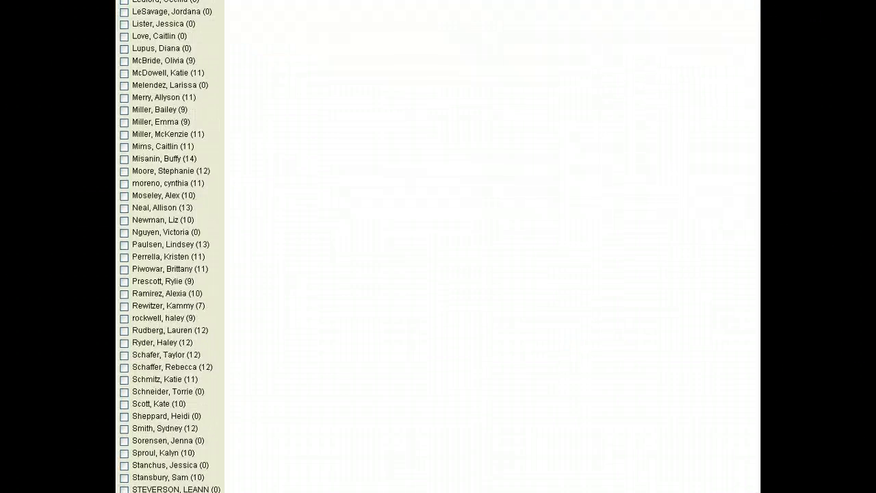
{"action": "scroll", "coordinate": [438, 247], "scroll_direction": "down", "scroll_amount": 7}
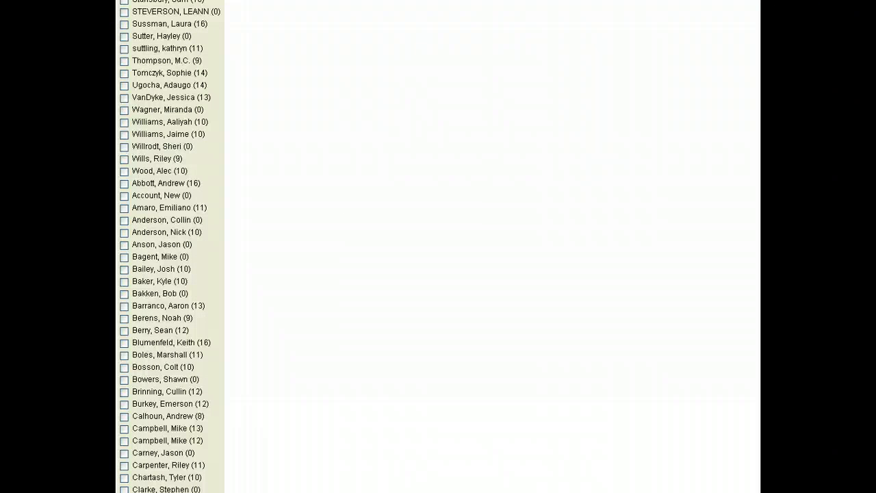
{"action": "left_click", "coordinate": [122, 368]}
{"action": "scroll", "coordinate": [438, 246], "scroll_direction": "up", "scroll_amount": 16}
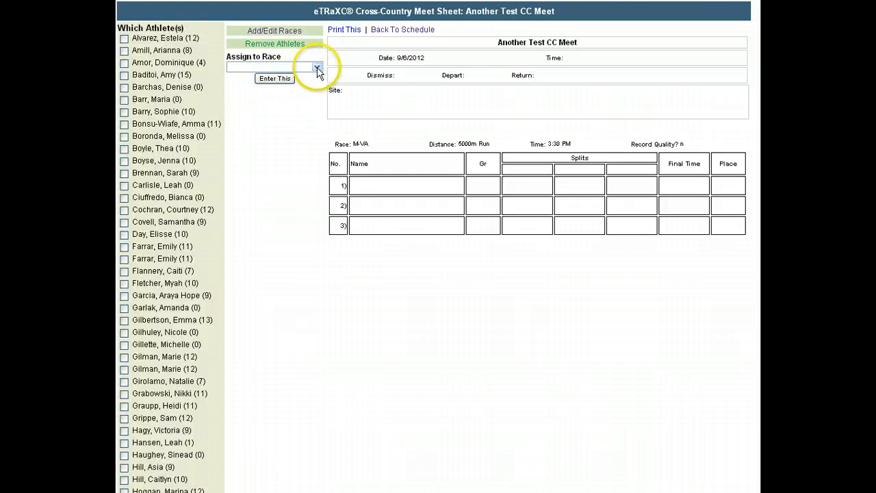
{"action": "left_click", "coordinate": [314, 67]}
{"action": "left_click", "coordinate": [288, 84]}
{"action": "left_click", "coordinate": [281, 79]}
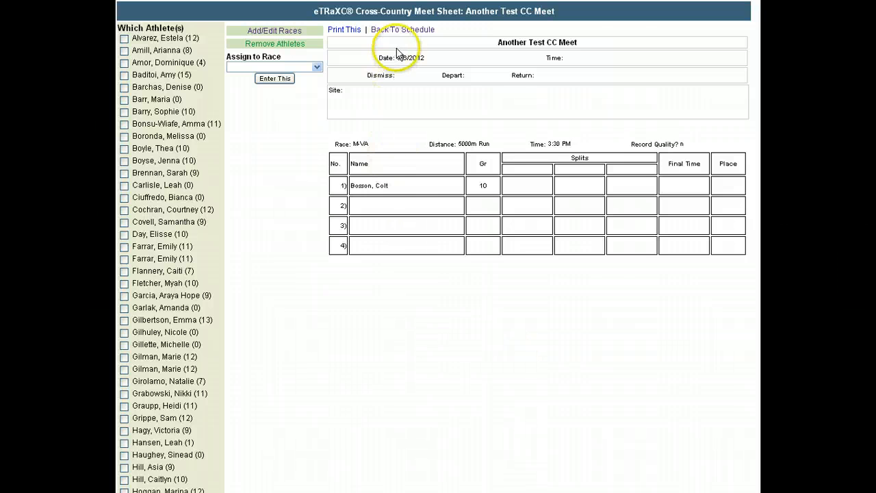
{"action": "left_click", "coordinate": [412, 31]}
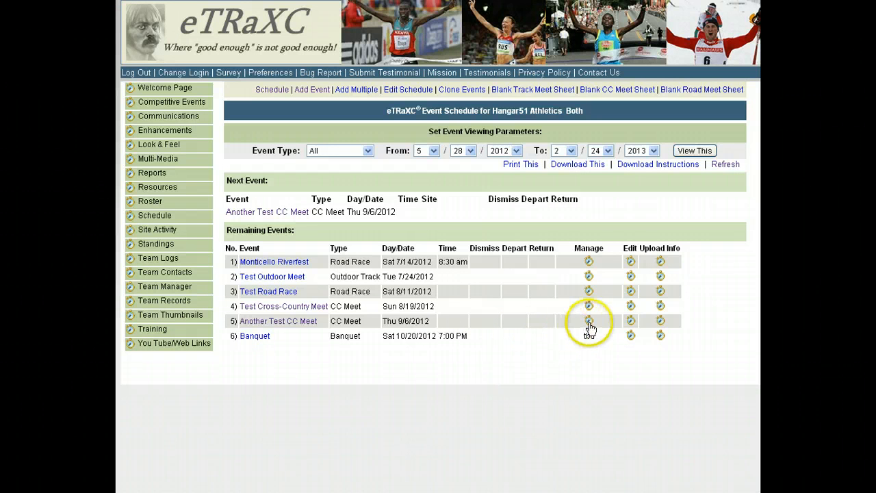
- Examine the event class, event type and distance options for adding an event in the Competitive Events Manager
{"action": "left_click", "coordinate": [196, 108]}
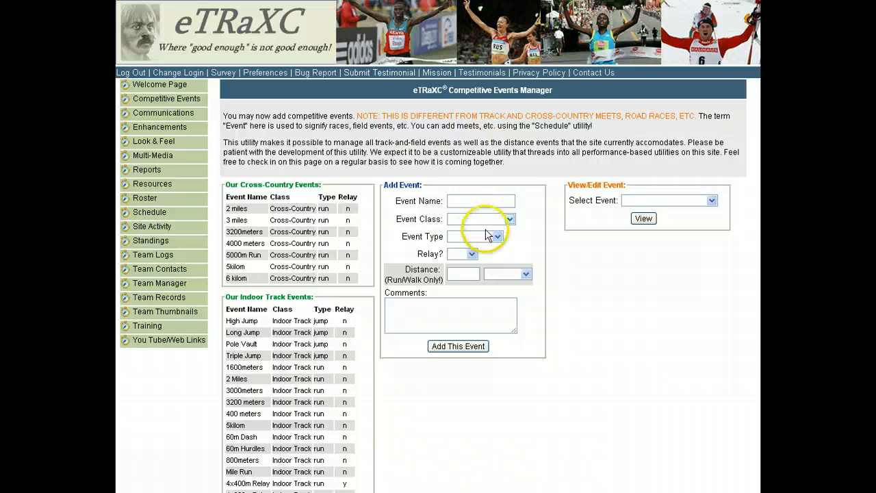
{"action": "left_click", "coordinate": [509, 219]}
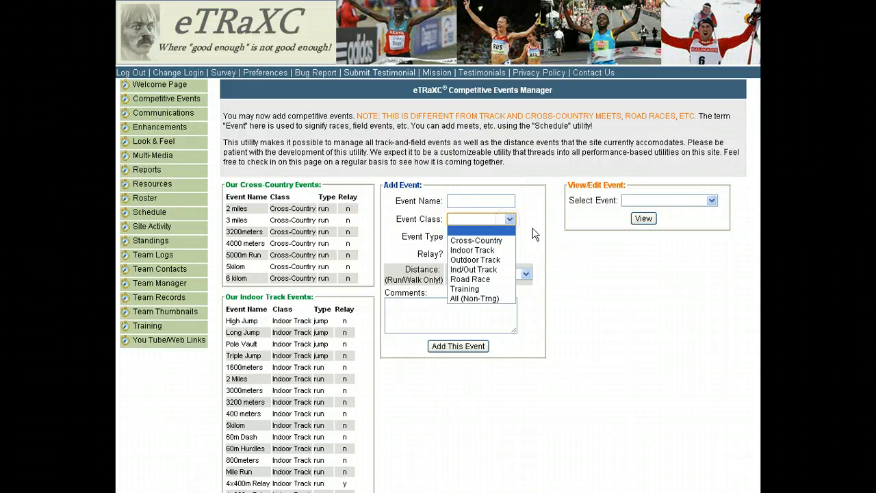
{"action": "left_click", "coordinate": [512, 223]}
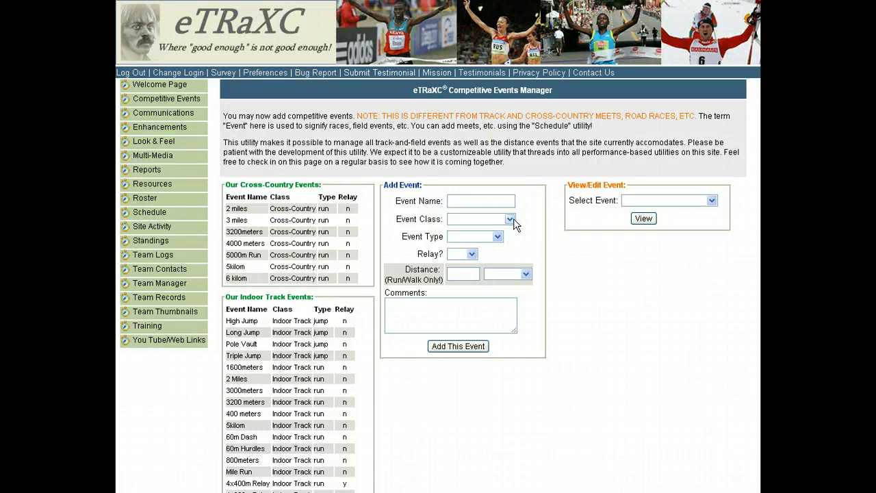
{"action": "left_click", "coordinate": [511, 219]}
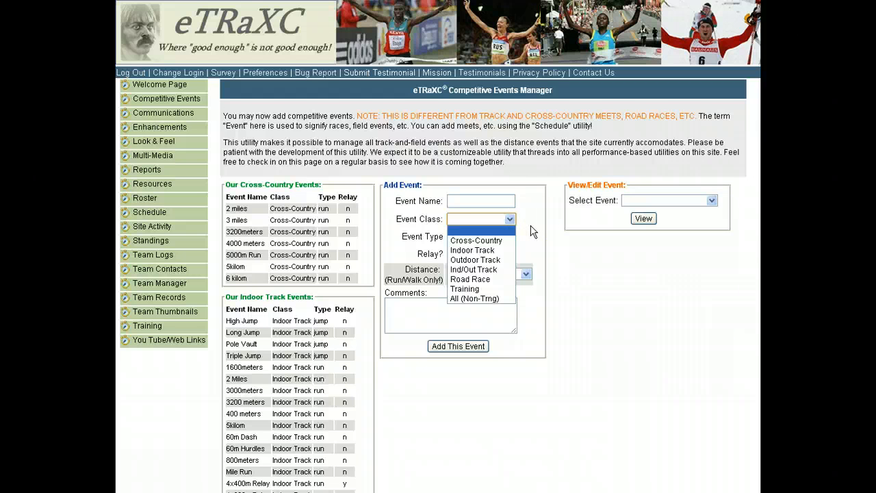
{"action": "left_click", "coordinate": [527, 228]}
{"action": "left_click", "coordinate": [497, 237]}
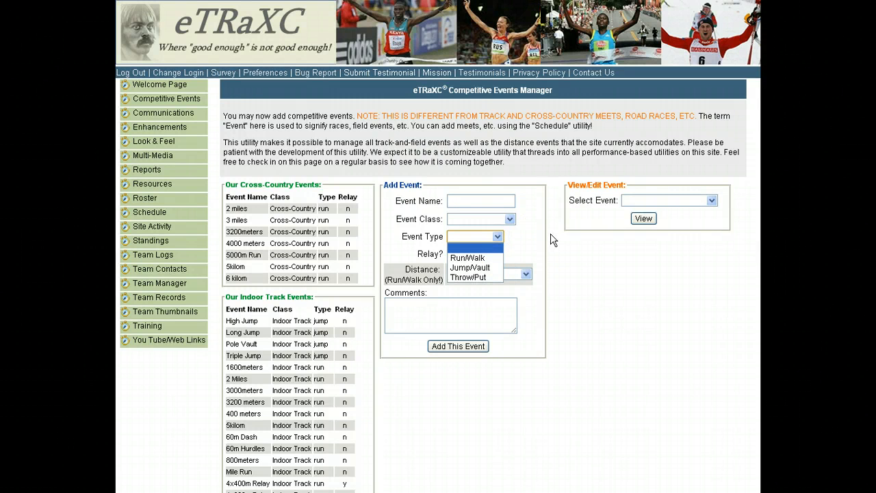
{"action": "left_click", "coordinate": [572, 274]}
{"action": "left_click", "coordinate": [464, 272]}
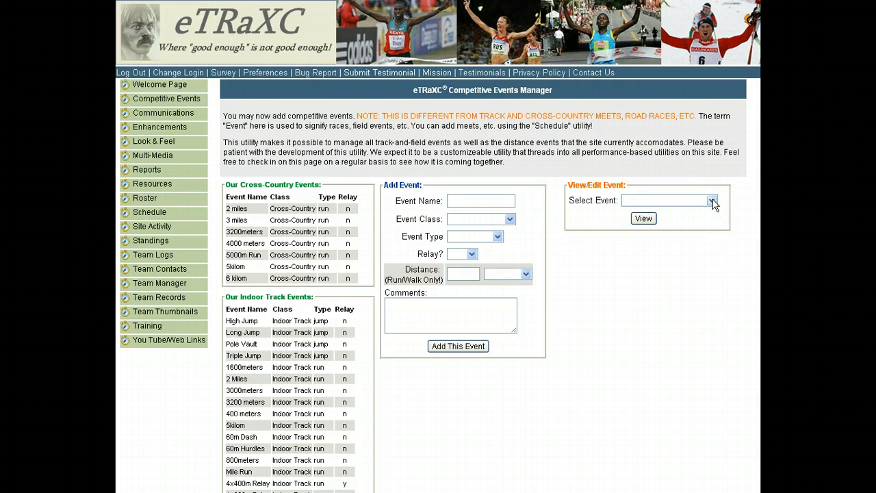
- Open the schedule's form for adding an event and check the available event types
{"action": "left_click", "coordinate": [158, 214]}
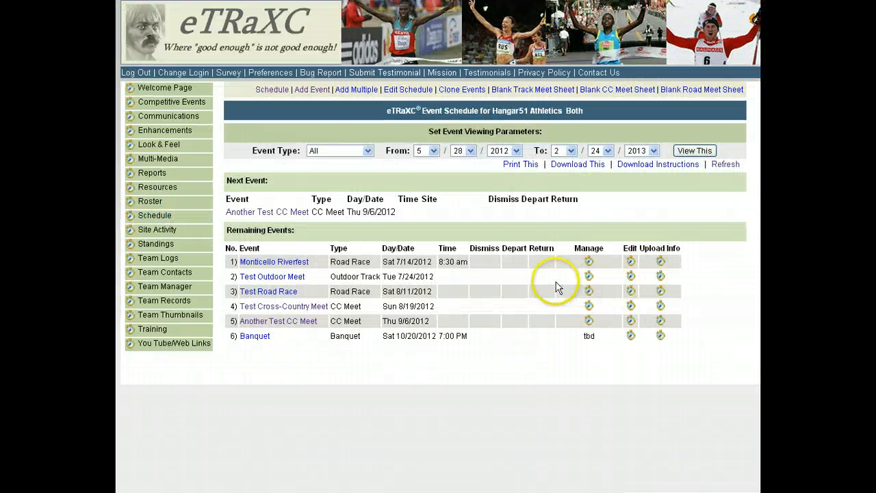
{"action": "left_click", "coordinate": [312, 90]}
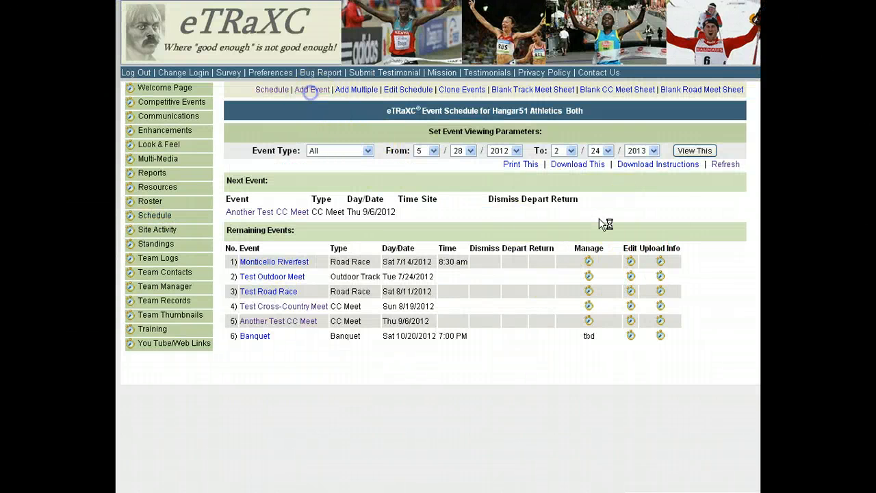
{"action": "left_click", "coordinate": [604, 148]}
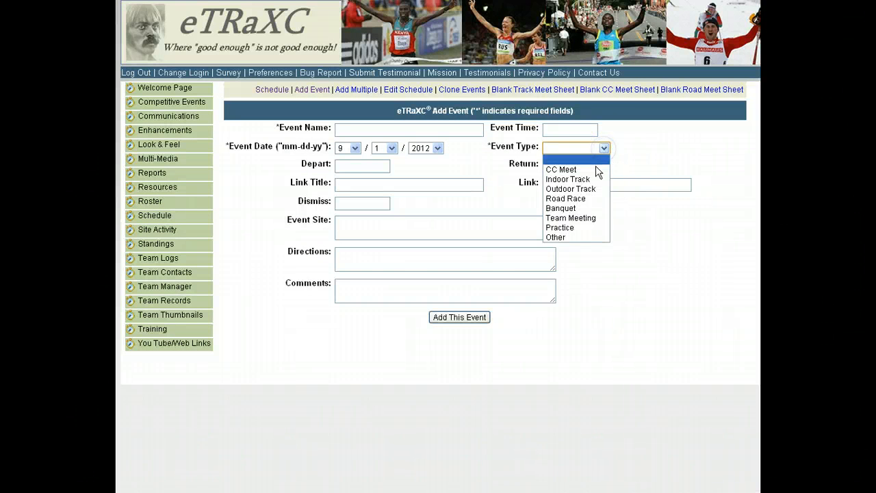
{"action": "left_click", "coordinate": [678, 259]}
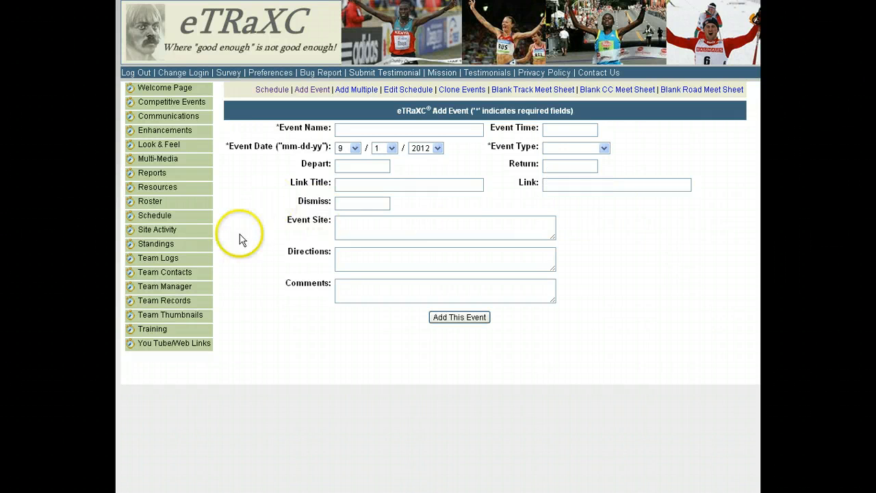
- View the information sheet and meet sheet of Another Test CC Meet from the schedule, and return to the schedule
{"action": "left_click", "coordinate": [156, 215]}
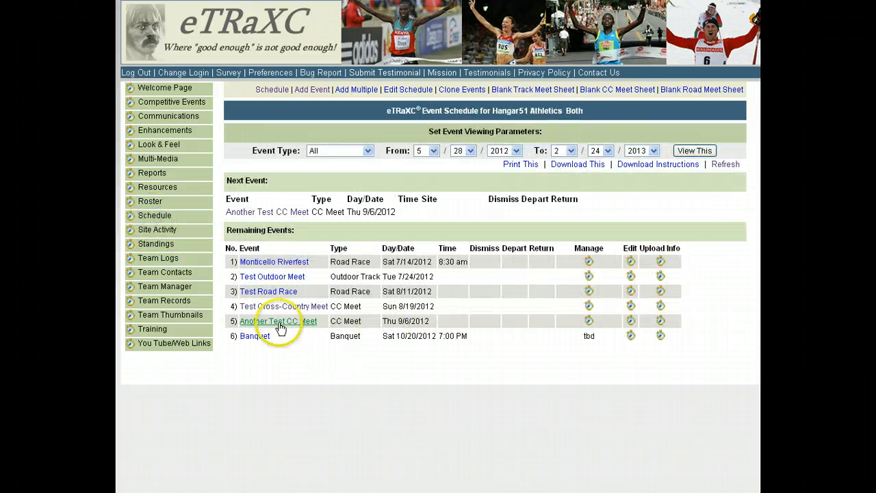
{"action": "left_click", "coordinate": [279, 322]}
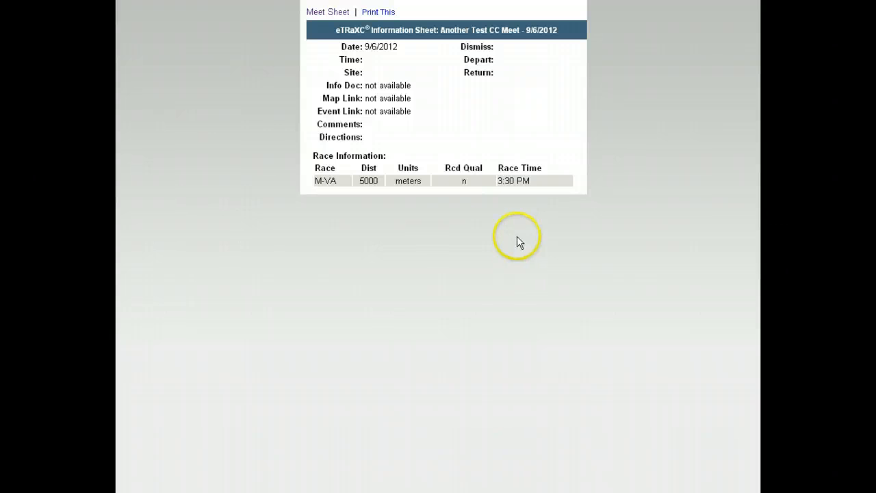
{"action": "left_click", "coordinate": [321, 12]}
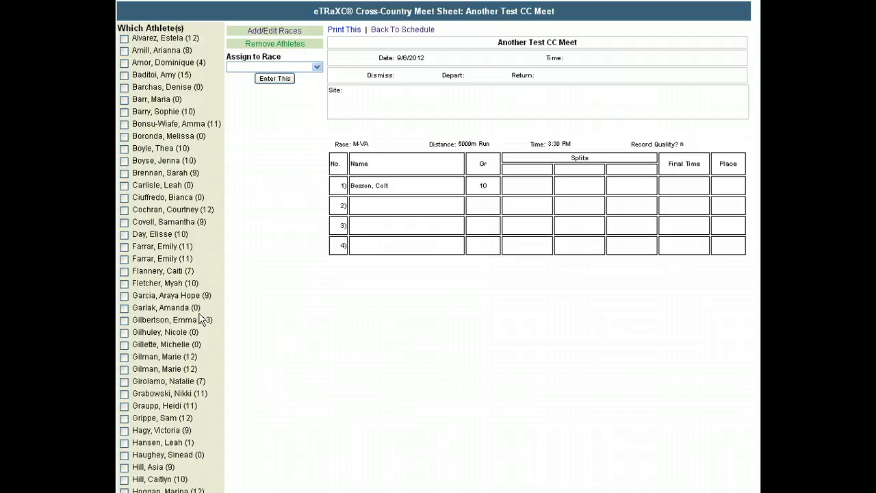
{"action": "left_click", "coordinate": [382, 30]}
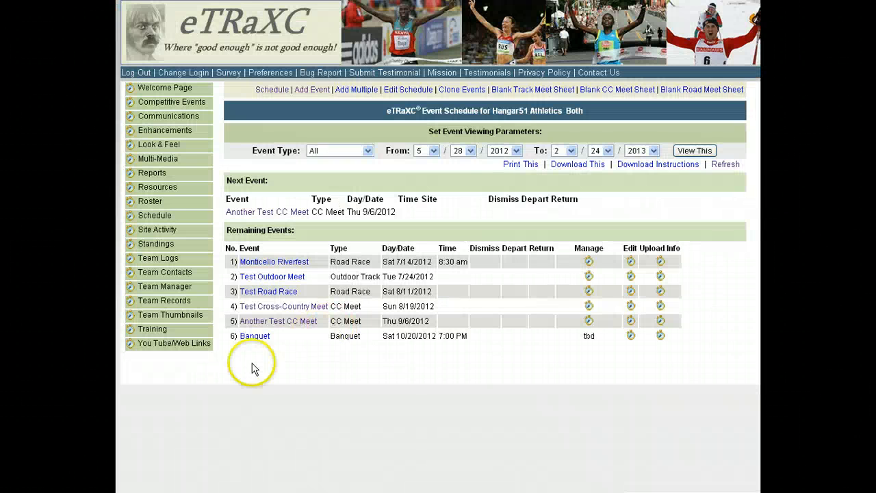
- Open the cross-country results in Team Manager and load Test Cross-Country Meet (8/19/2012)
{"action": "left_click", "coordinate": [168, 289]}
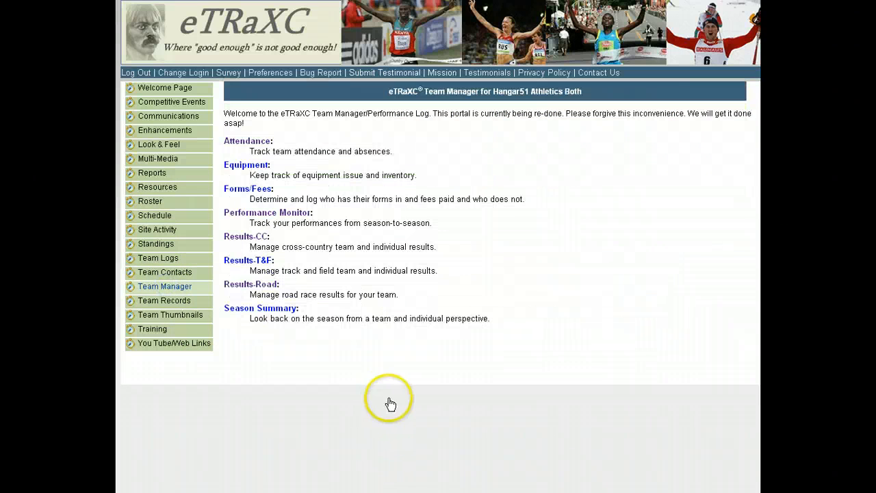
{"action": "left_click", "coordinate": [243, 237]}
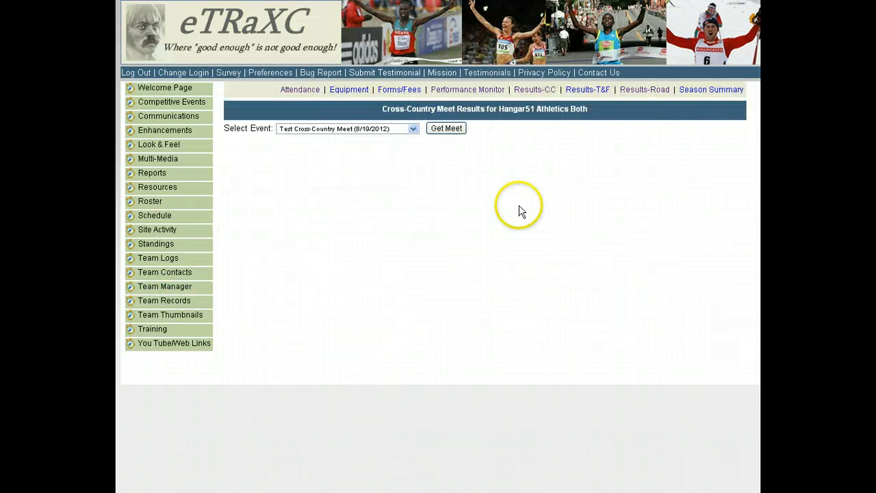
{"action": "left_click", "coordinate": [413, 129]}
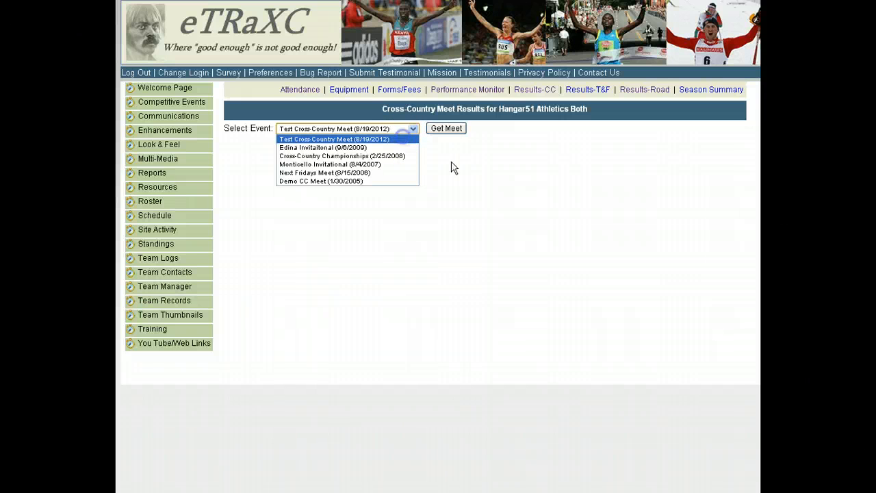
{"action": "left_click", "coordinate": [578, 207]}
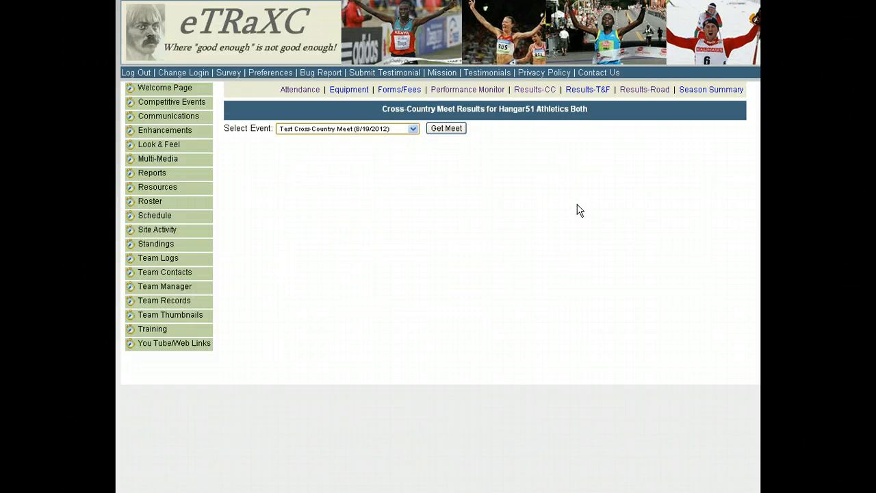
{"action": "left_click", "coordinate": [447, 129]}
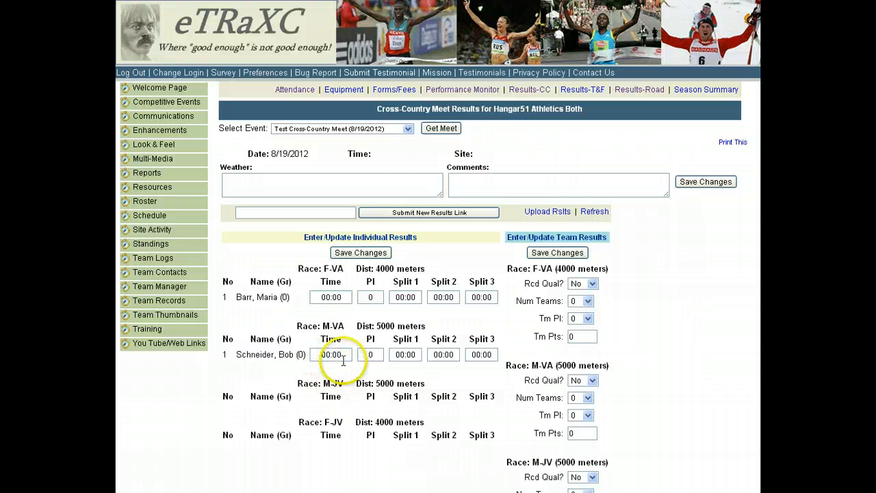
- Enter 16:25 as the time of the athlete in the M-VA 5000 meters race and save the individual results
{"action": "left_click_drag", "start_coordinate": [345, 353], "coordinate": [317, 351]}
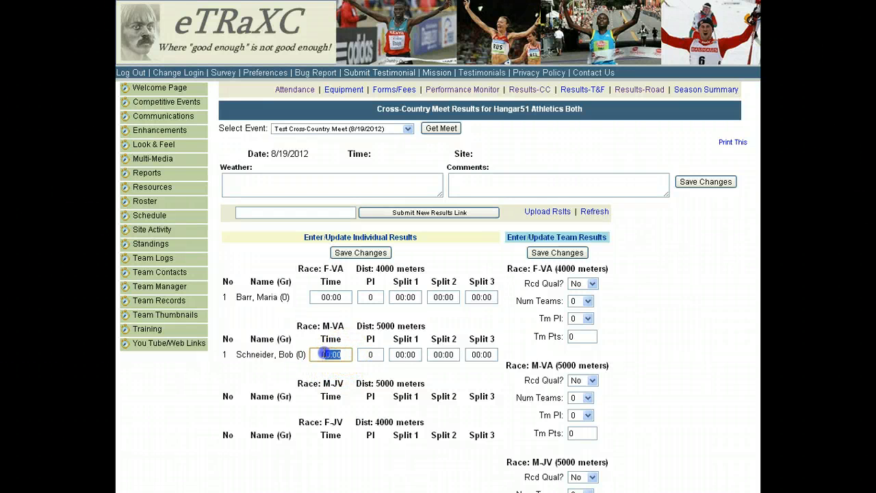
{"action": "type", "text": "16:25"}
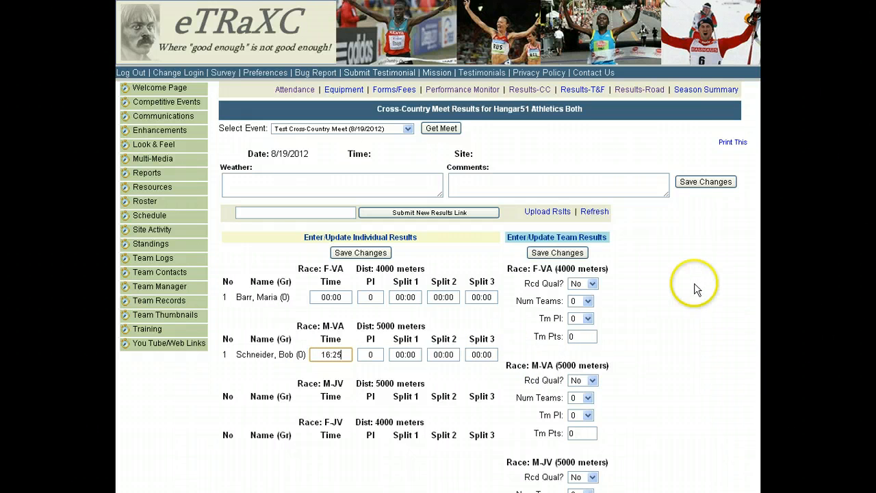
{"action": "left_click", "coordinate": [361, 253]}
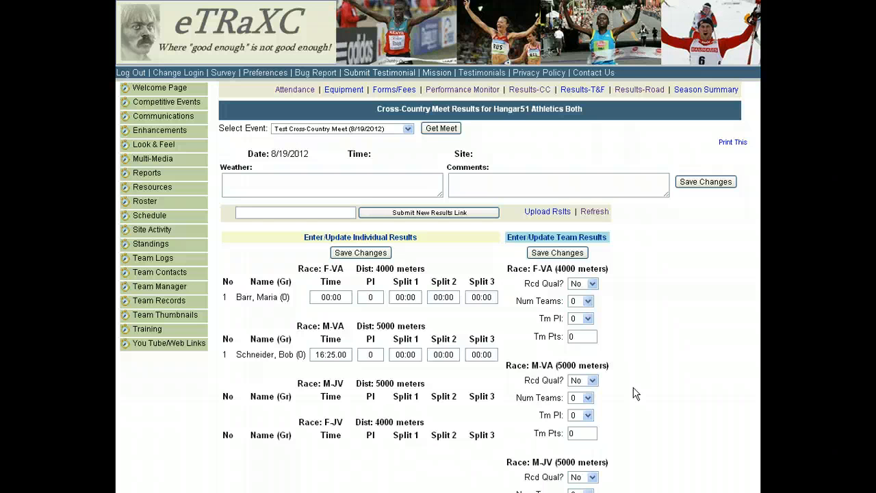
- Open the Competitive Events Manager again
{"action": "left_click", "coordinate": [183, 102]}
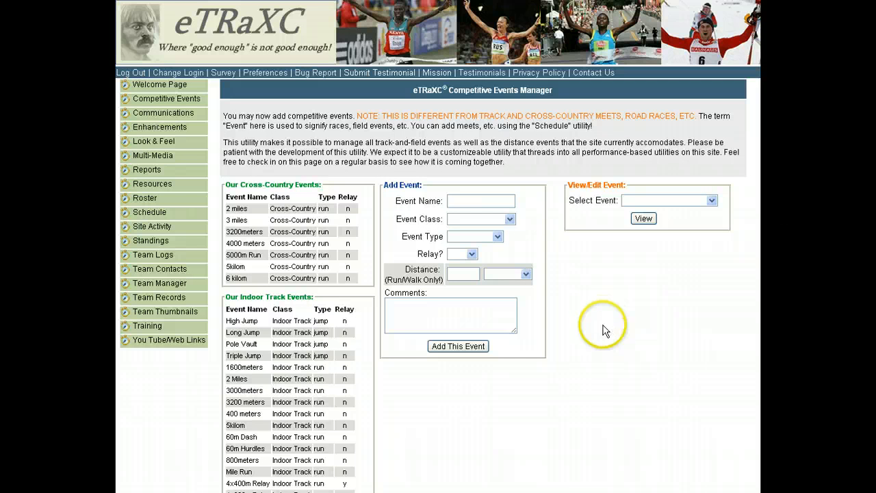